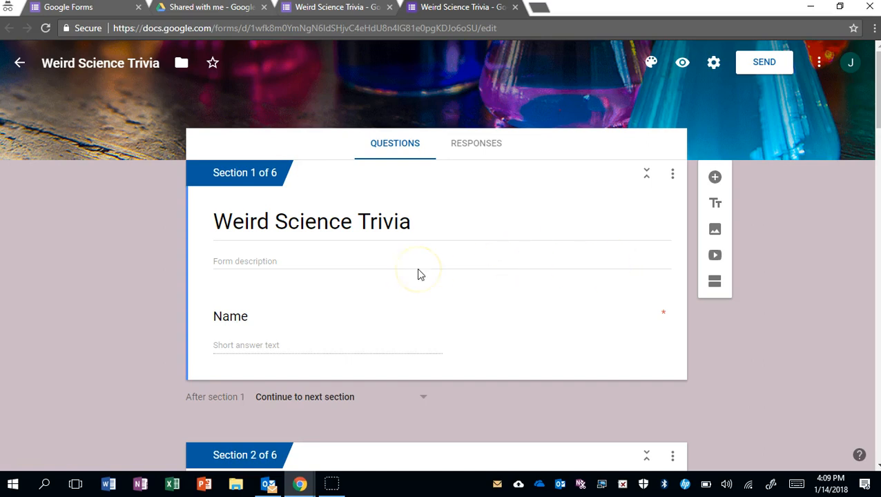
pyautogui.scroll(-1, 799, 318)
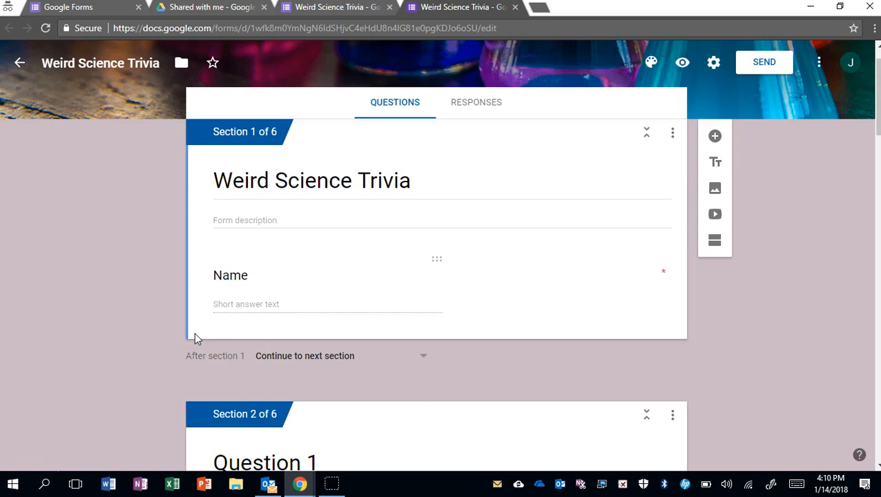
pyautogui.scroll(-1, 793, 326)
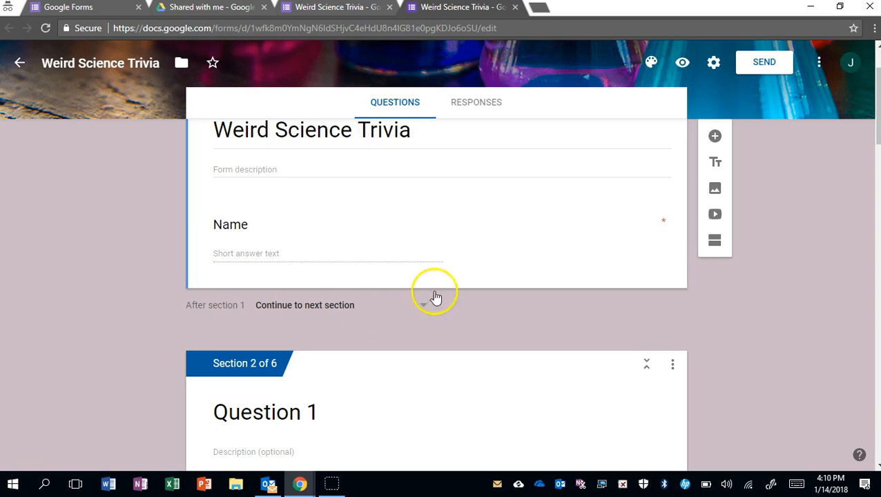
pyautogui.scroll(2, 770, 321)
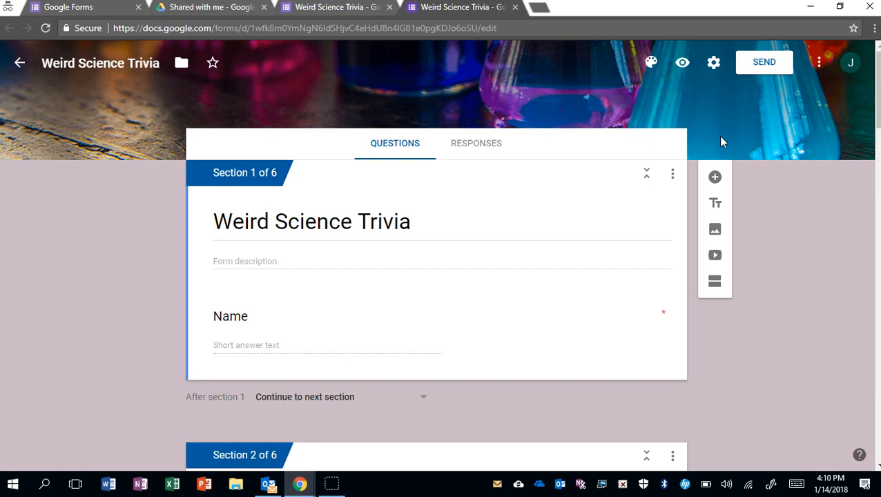
# Step: Preview the Weird Science Trivia form, enter "Key" as the name and continue to Question 1
pyautogui.click(682, 63)
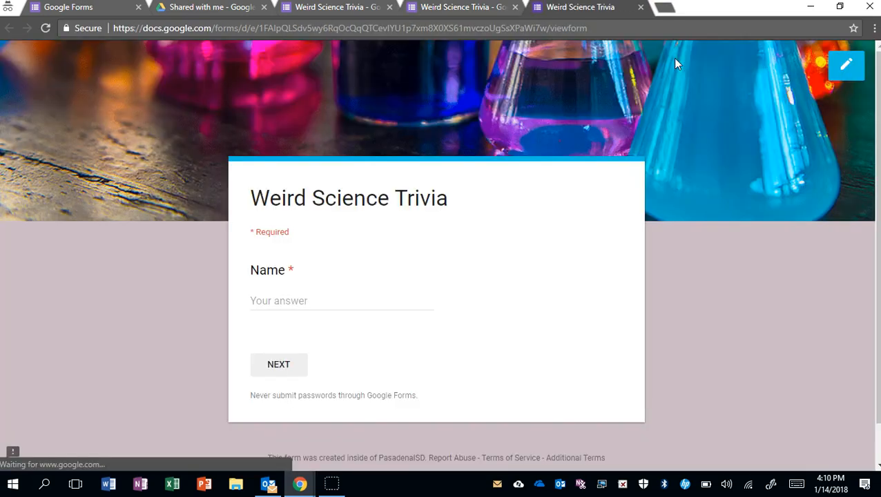
pyautogui.click(279, 300)
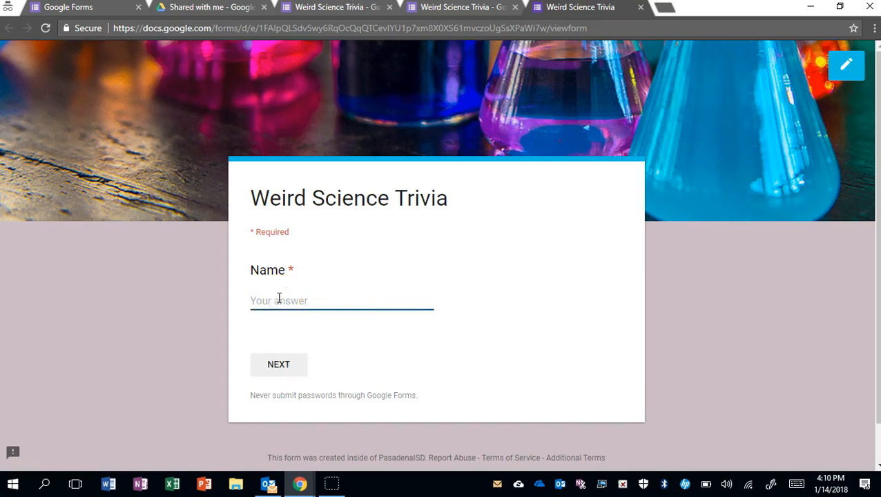
pyautogui.write('Key')
pyautogui.click(281, 370)
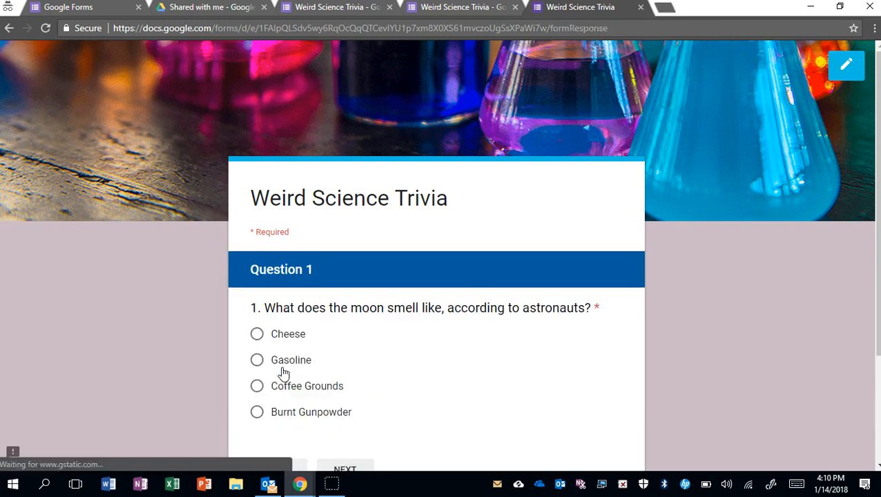
# Step: Answer Question 1 with "Burnt Gunpowder" and Question 2 with "mango", continuing to Question 3
pyautogui.click(257, 413)
pyautogui.scroll(-3, 746, 258)
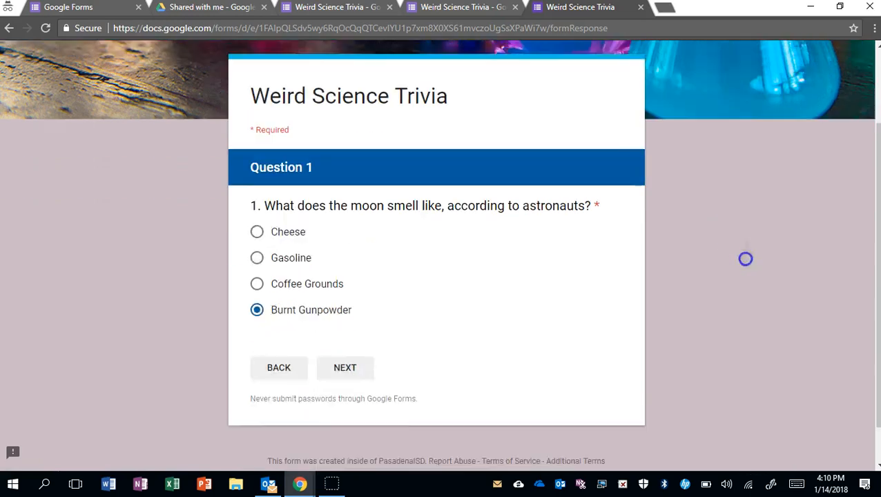
pyautogui.click(343, 327)
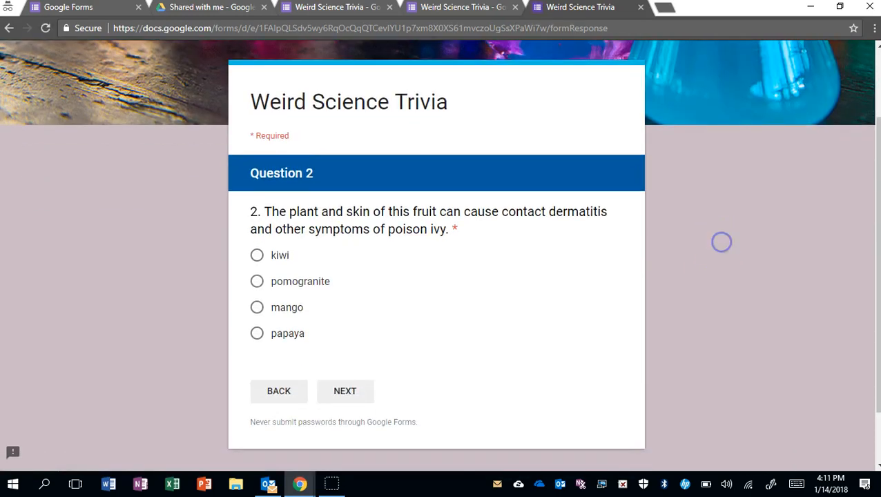
pyautogui.click(257, 307)
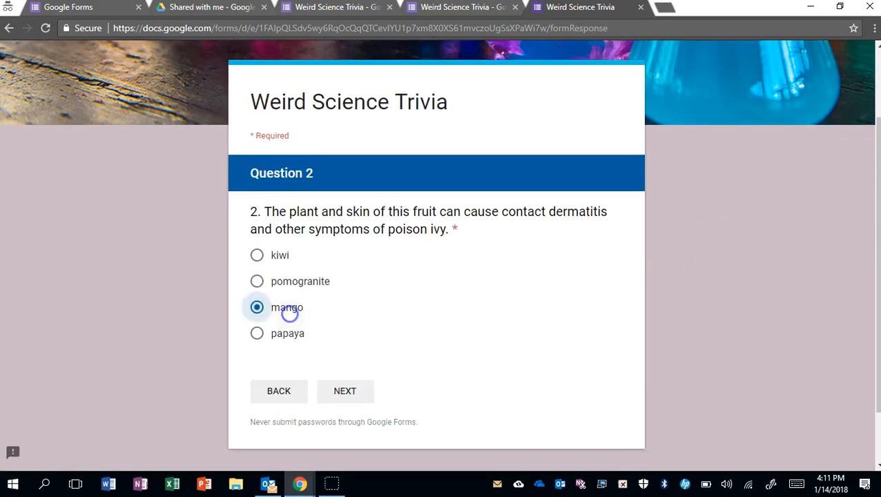
pyautogui.click(343, 391)
# Step: Answer Question 3 with "a parasite" and Question 4 with "0.1%", continuing to Question 5
pyautogui.scroll(-3, 700, 313)
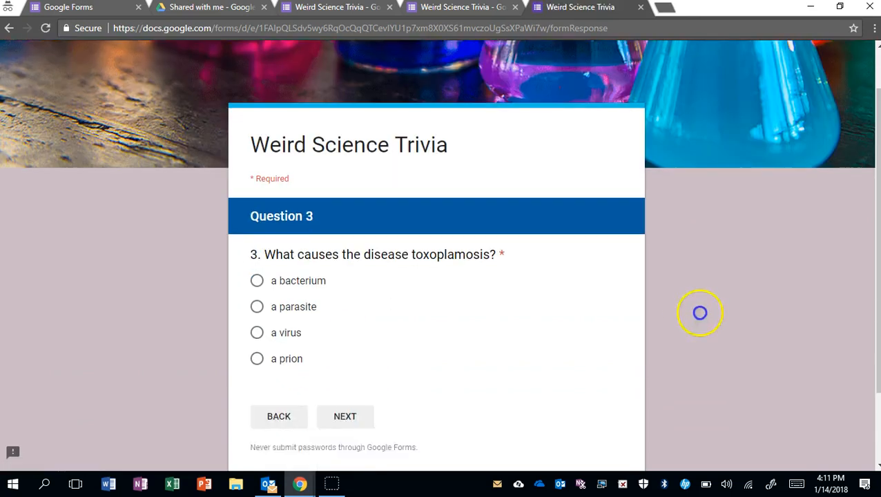
pyautogui.click(316, 277)
pyautogui.click(349, 387)
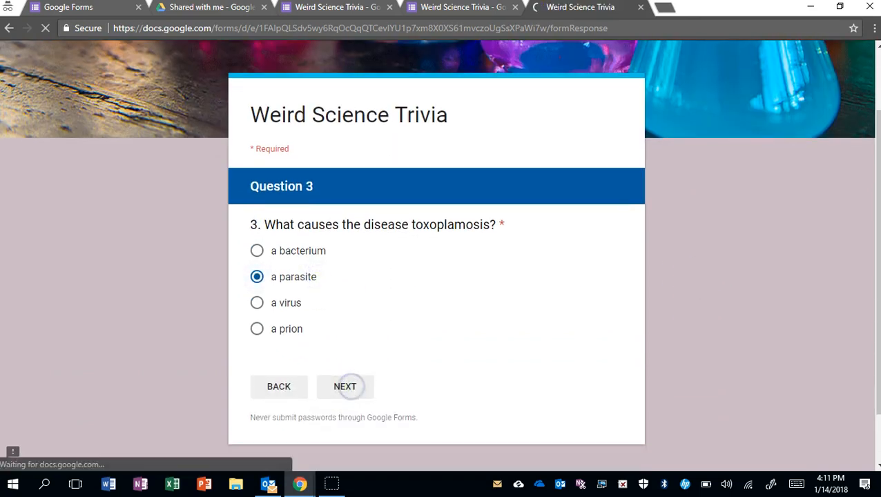
pyautogui.scroll(-2, 677, 304)
pyautogui.click(283, 286)
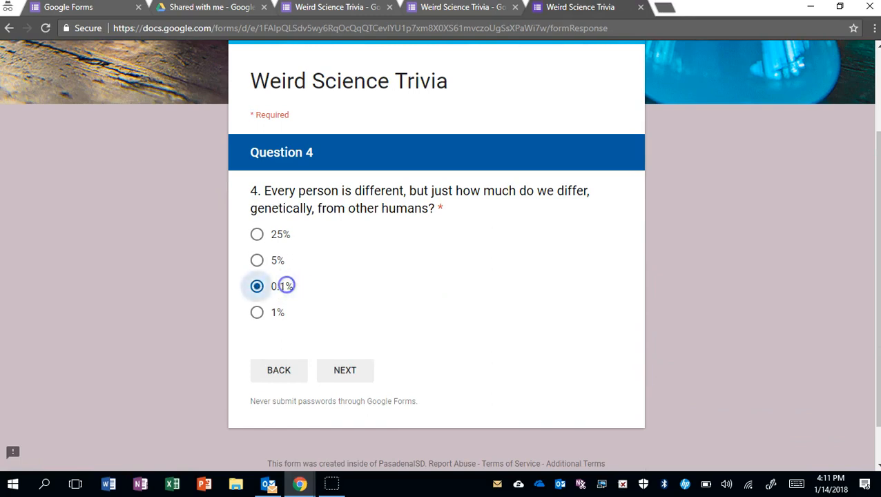
pyautogui.click(345, 371)
# Step: Answer Question 5 with "Clear" and submit the answer key response
pyautogui.scroll(-2, 666, 234)
pyautogui.click(294, 299)
pyautogui.click(257, 246)
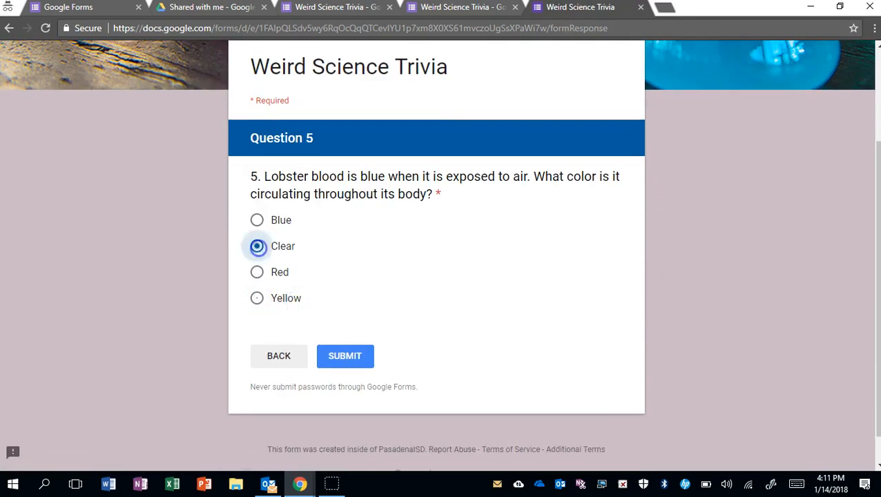
pyautogui.click(349, 355)
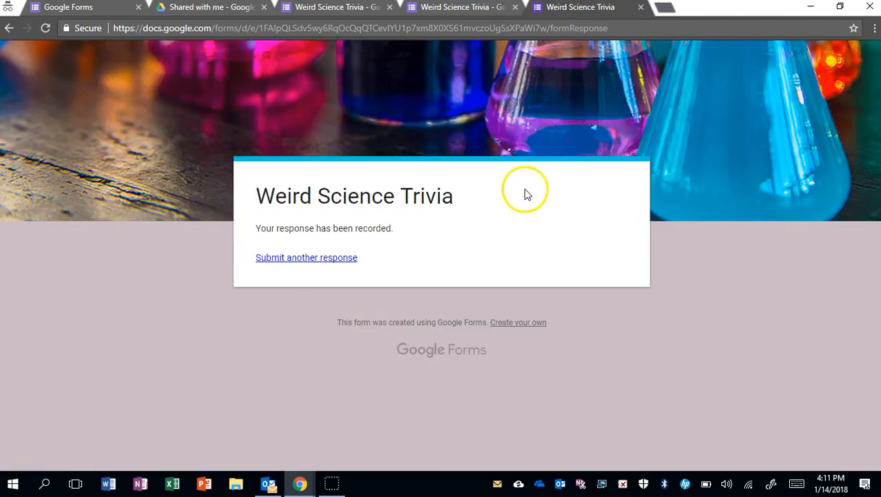
# Step: Start another response to the trivia form, enter "Student 1" as the name and continue to Question 1
pyautogui.click(449, 8)
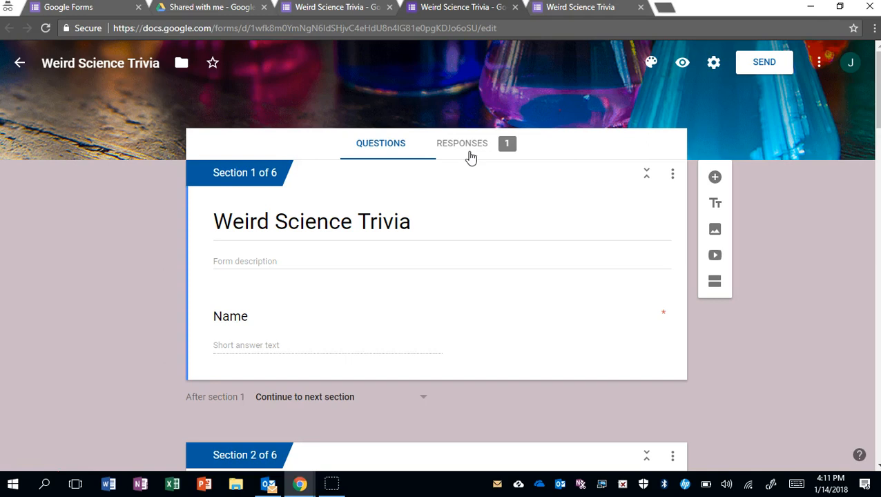
pyautogui.click(492, 193)
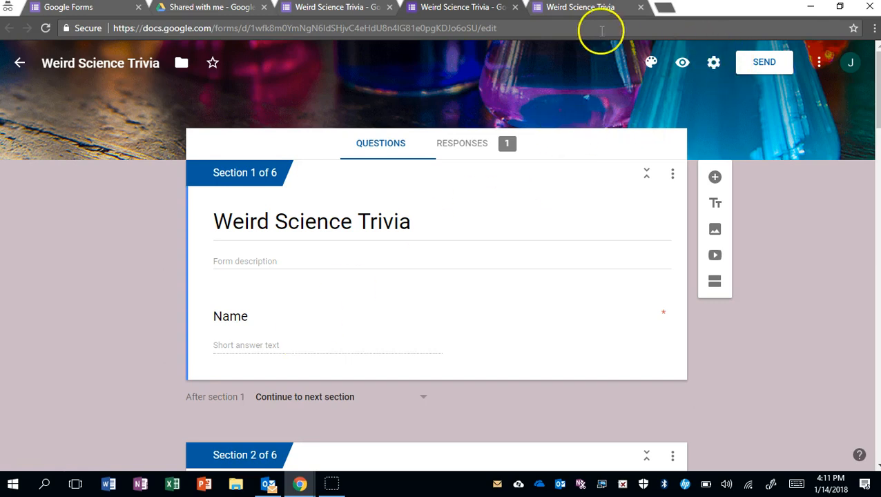
pyautogui.click(583, 8)
pyautogui.click(332, 259)
pyautogui.click(283, 298)
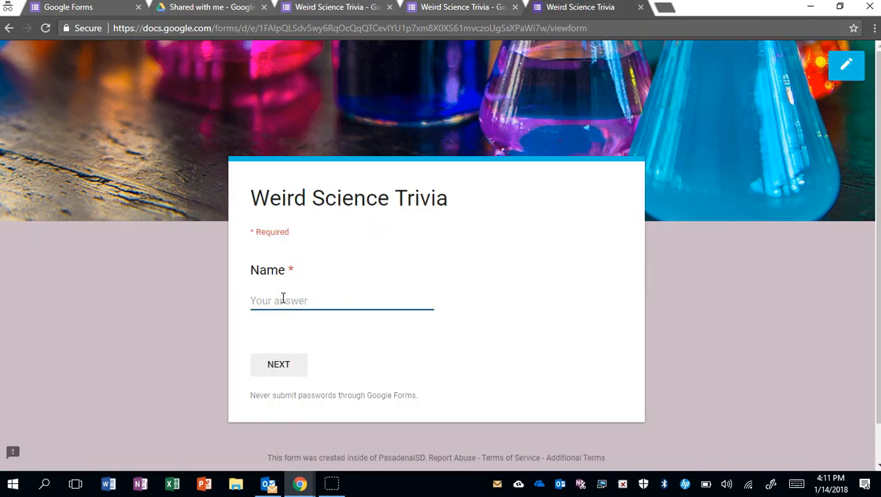
pyautogui.write('Student 1')
pyautogui.click(287, 366)
# Step: For Student 1, answer Question 1 with "Cheese" and Question 2 with "pomogranite"
pyautogui.scroll(-1, 585, 267)
pyautogui.click(256, 245)
pyautogui.click(345, 380)
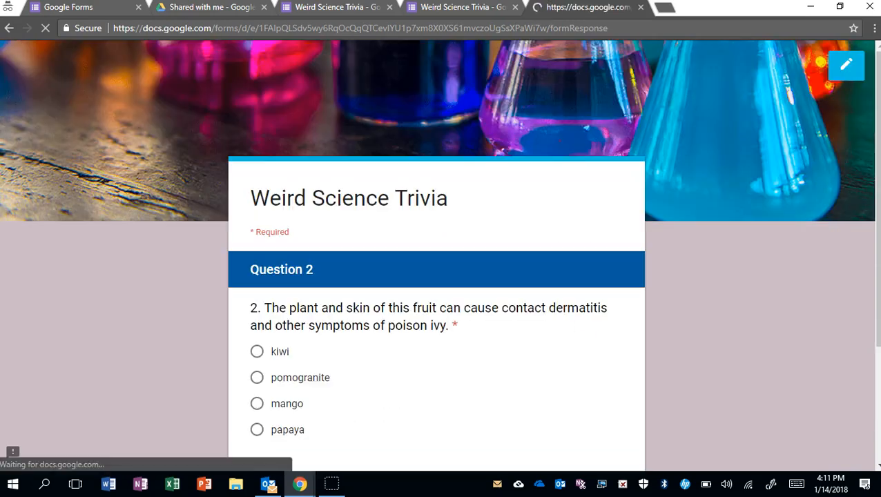
pyautogui.scroll(-2, 519, 311)
pyautogui.click(311, 267)
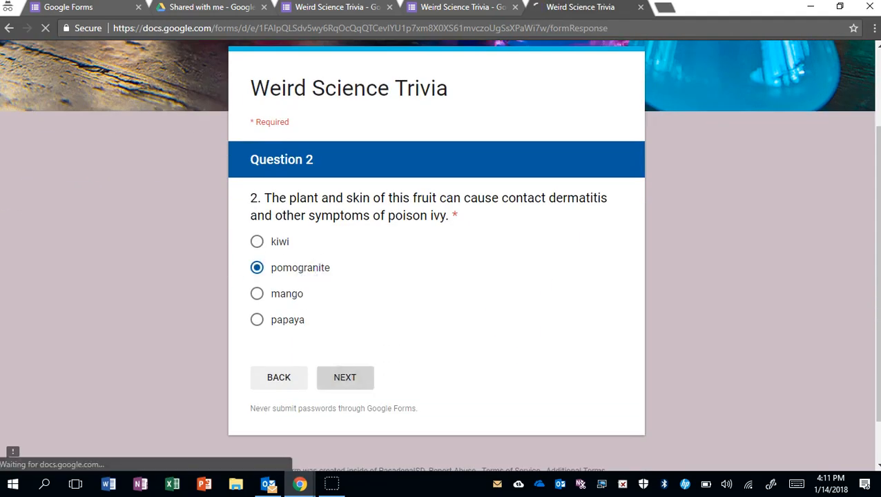
# Step: For Student 1, answer Question 3 with "a parasite" and Question 4 with "0.1%", continuing to Question 5
pyautogui.scroll(-2, 553, 264)
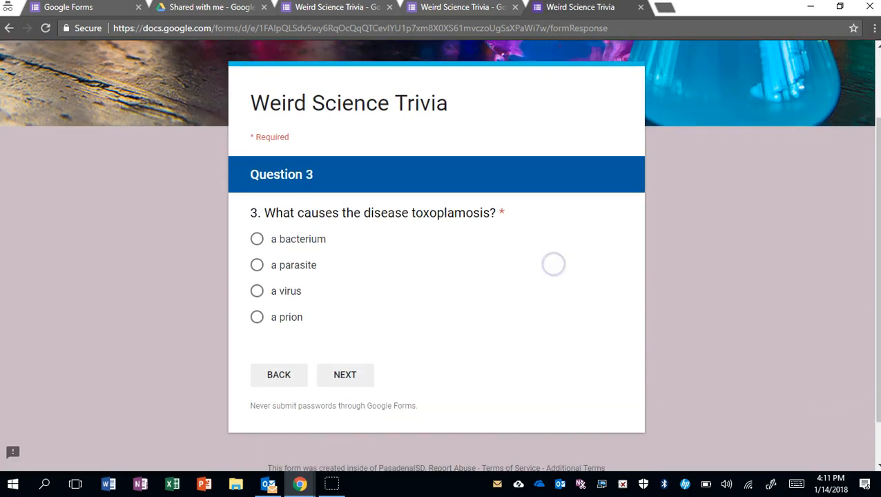
pyautogui.click(303, 273)
pyautogui.click(352, 375)
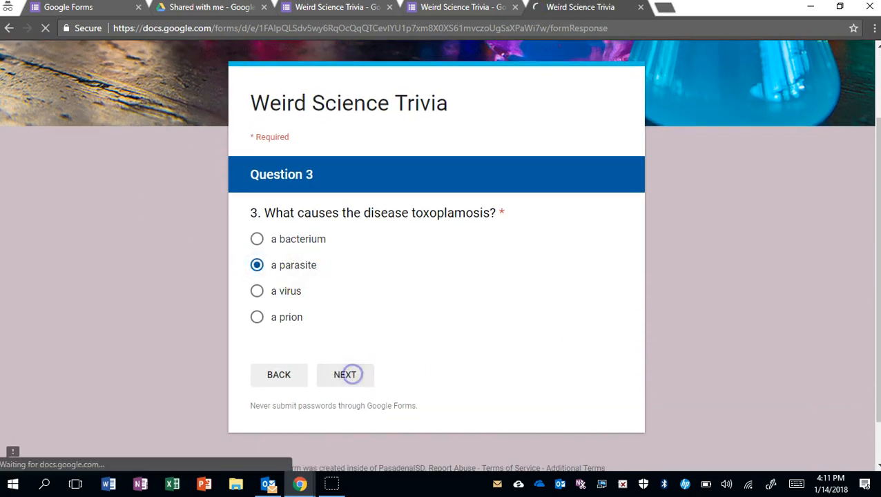
pyautogui.scroll(-2, 498, 355)
pyautogui.click(281, 320)
pyautogui.click(345, 405)
# Step: Answer Question 5 with "Red" and submit the Student 1 response
pyautogui.scroll(-2, 482, 288)
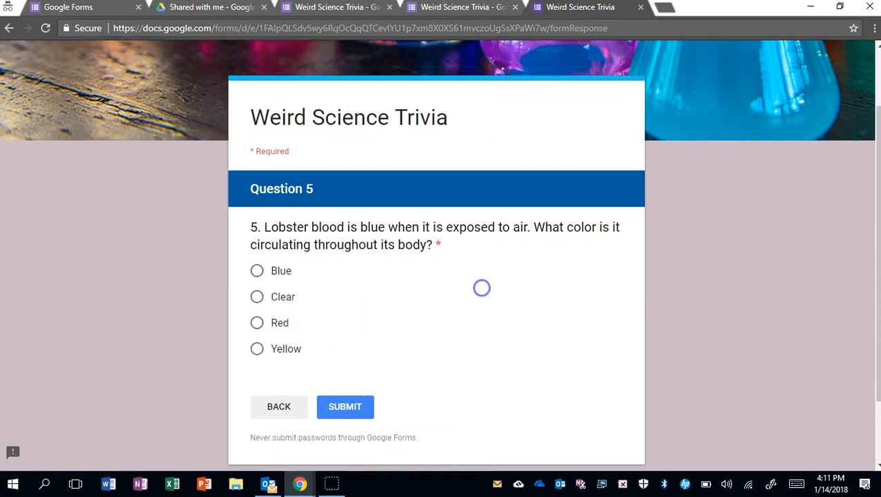
pyautogui.click(277, 322)
pyautogui.click(345, 401)
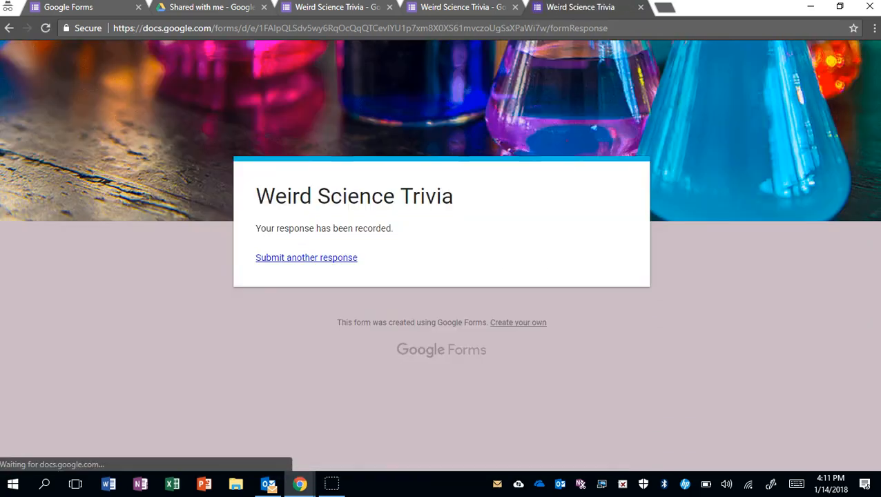
# Step: From the form's responses, create a new linked spreadsheet with the default Weird Science Trivia (Responses) name and open it
pyautogui.click(463, 9)
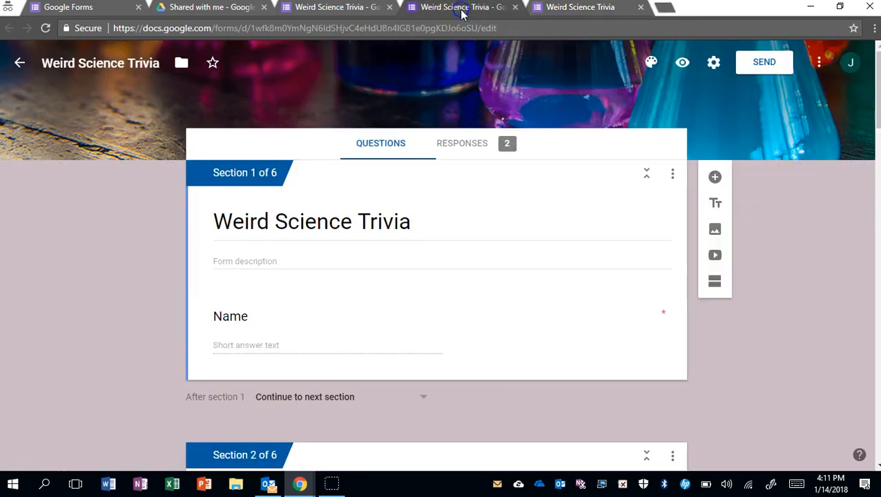
pyautogui.click(468, 143)
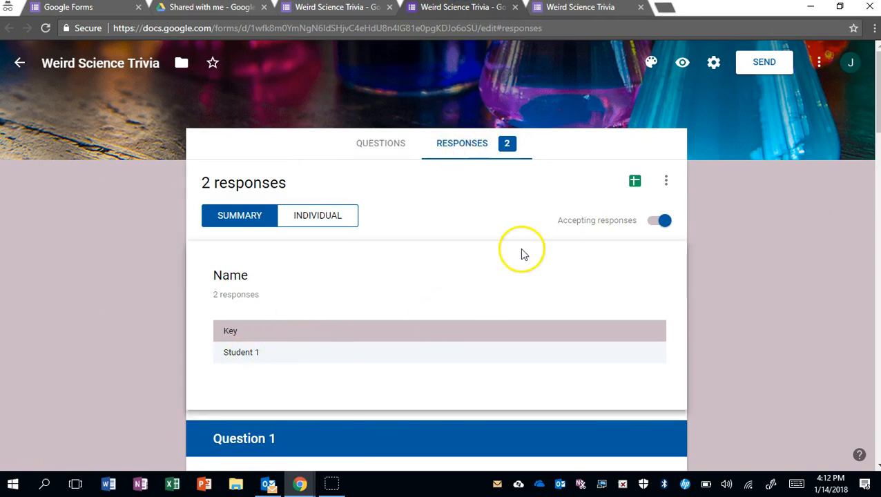
pyautogui.click(635, 184)
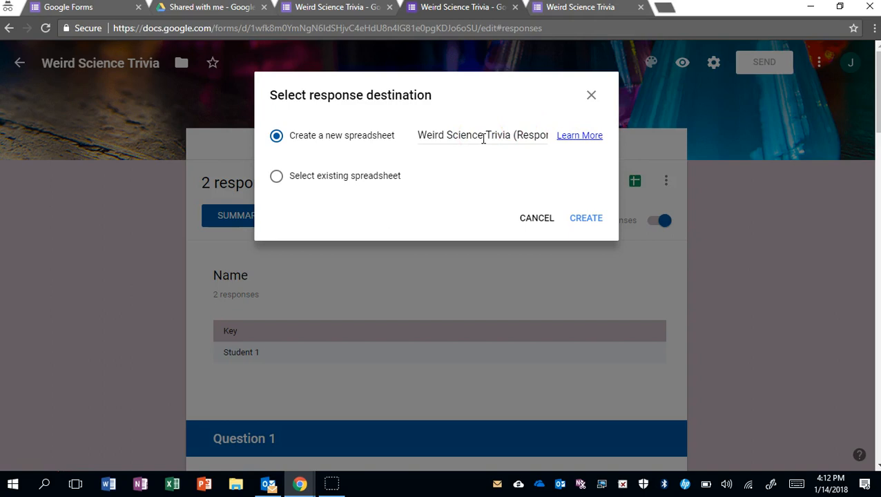
pyautogui.click(587, 221)
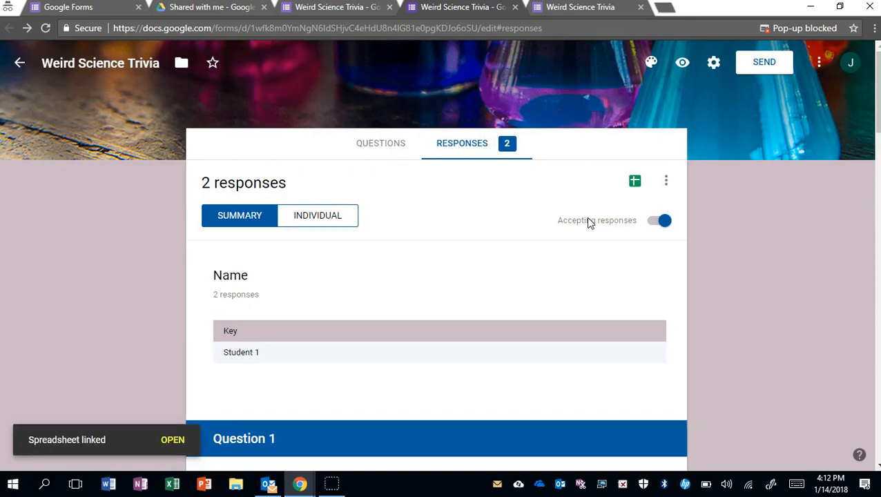
pyautogui.click(636, 184)
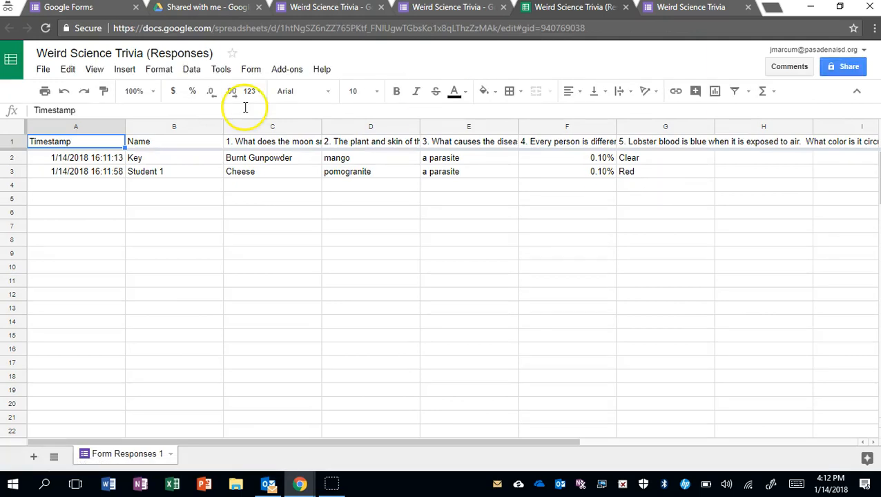
# Step: Find the free Flubaroo add-on in the add-ons gallery and start installing it in the responses spreadsheet
pyautogui.click(287, 70)
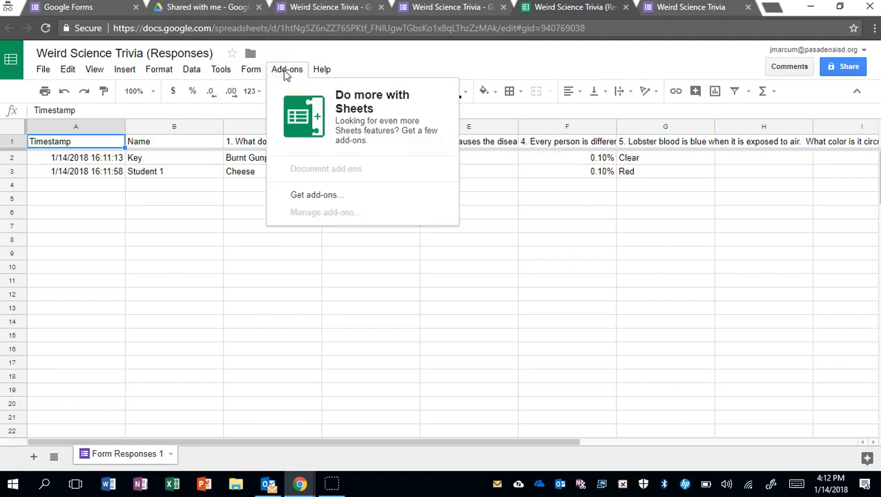
pyautogui.click(312, 196)
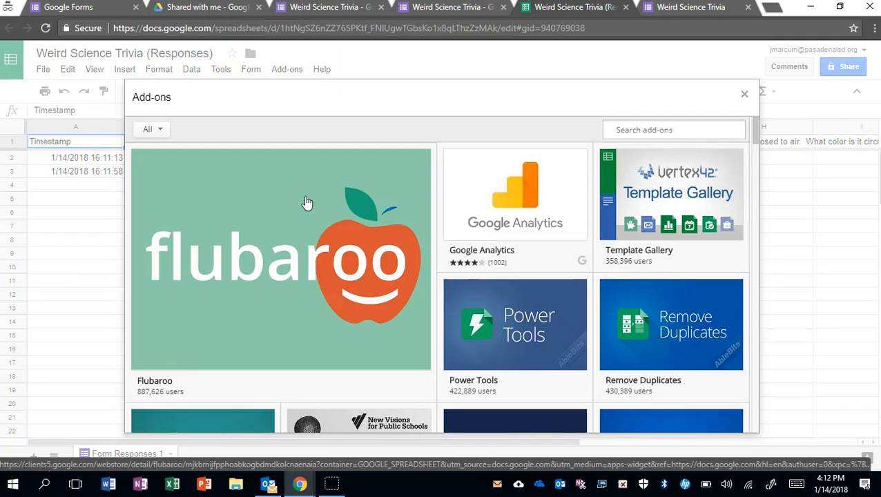
pyautogui.click(298, 252)
pyautogui.moveTo(307, 270)
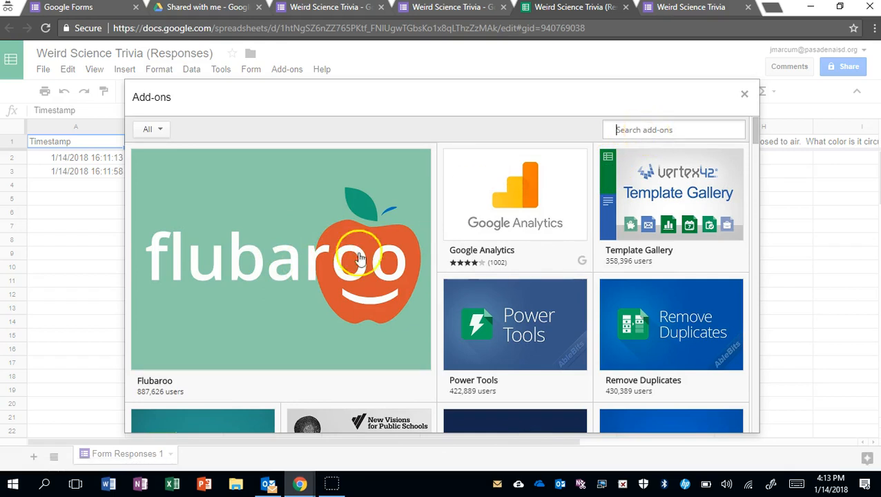
pyautogui.moveTo(304, 295)
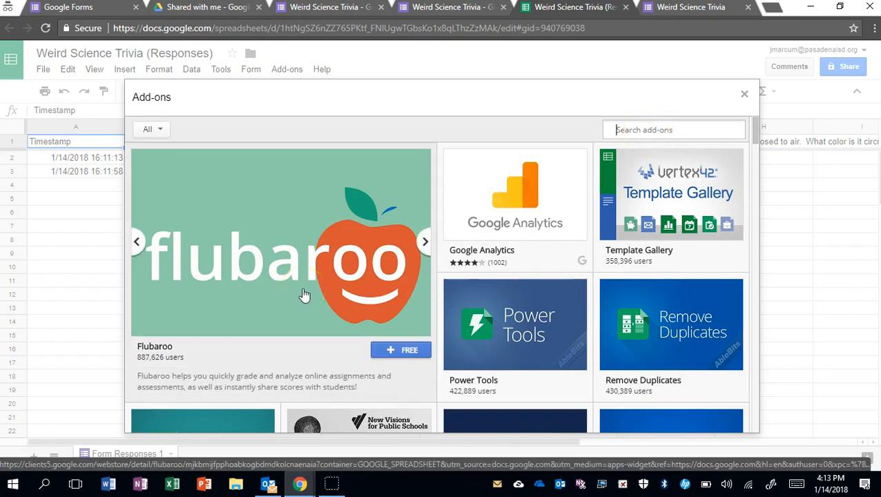
pyautogui.click(395, 354)
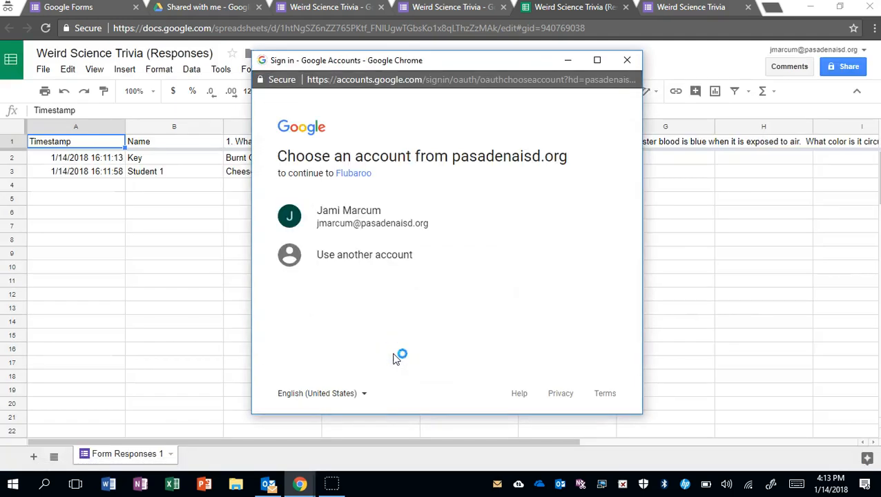
# Step: Choose the signed-in school account and allow Flubaroo the requested permissions to complete the installation
pyautogui.click(368, 211)
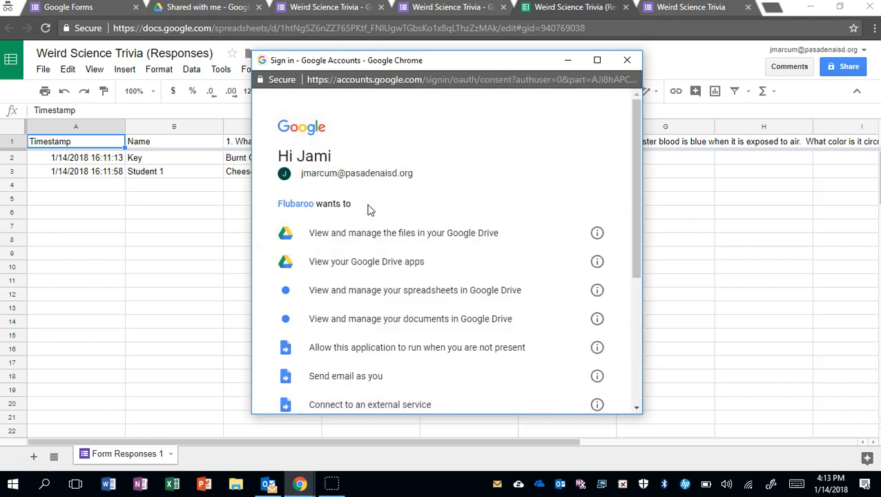
pyautogui.moveTo(636, 202); pyautogui.dragTo(642, 336)
pyautogui.click(574, 337)
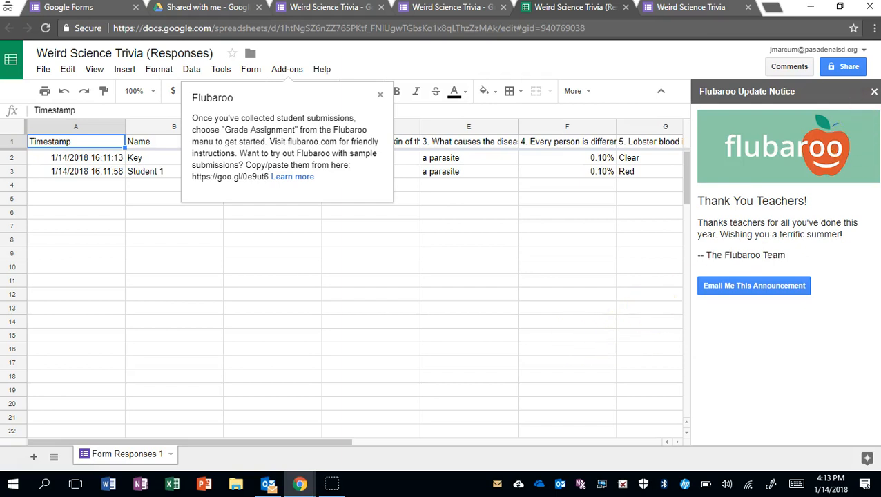
# Step: Close the Flubaroo update notice, then start grading the assignment with Name identifying students and Normal Grading at 1 point for the questions
pyautogui.click(874, 91)
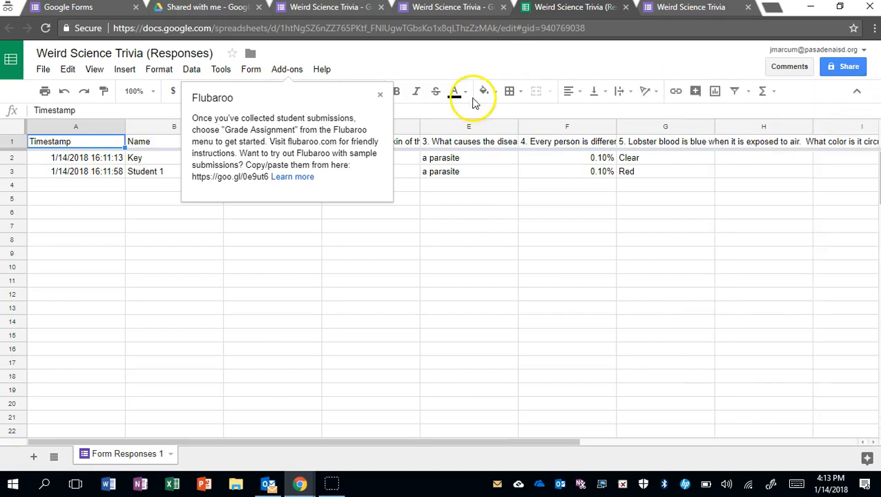
pyautogui.click(287, 71)
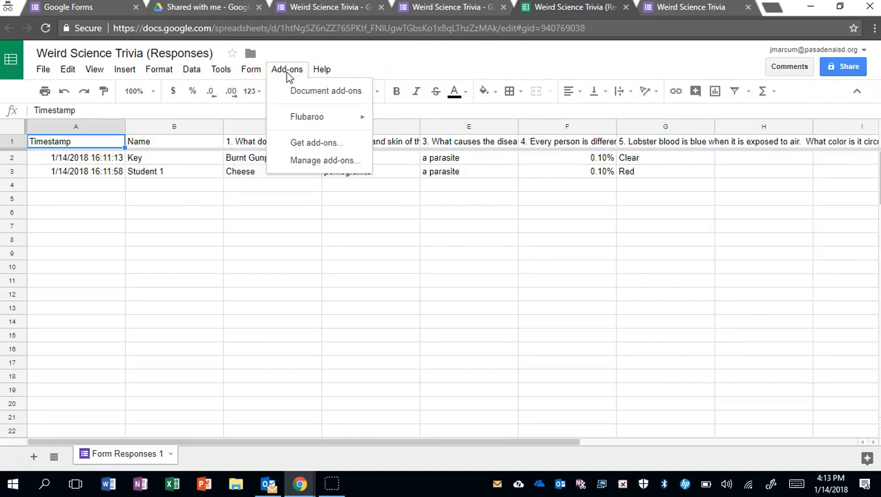
pyautogui.click(311, 119)
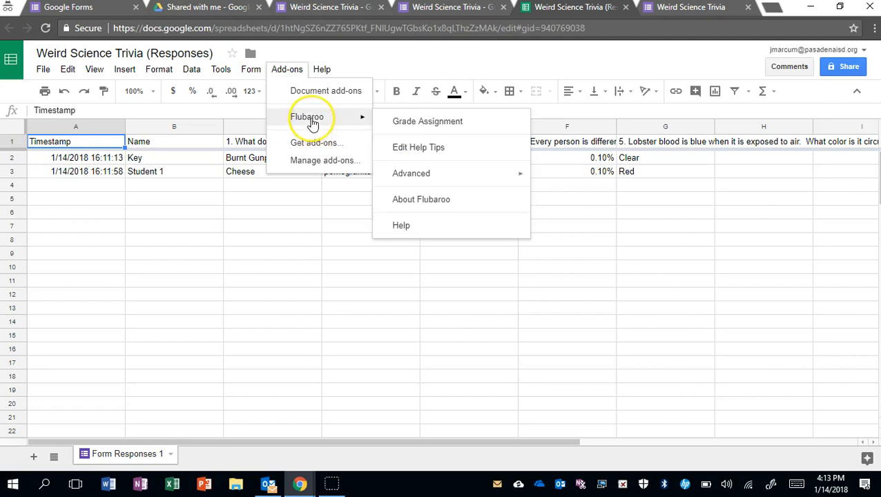
pyautogui.click(412, 123)
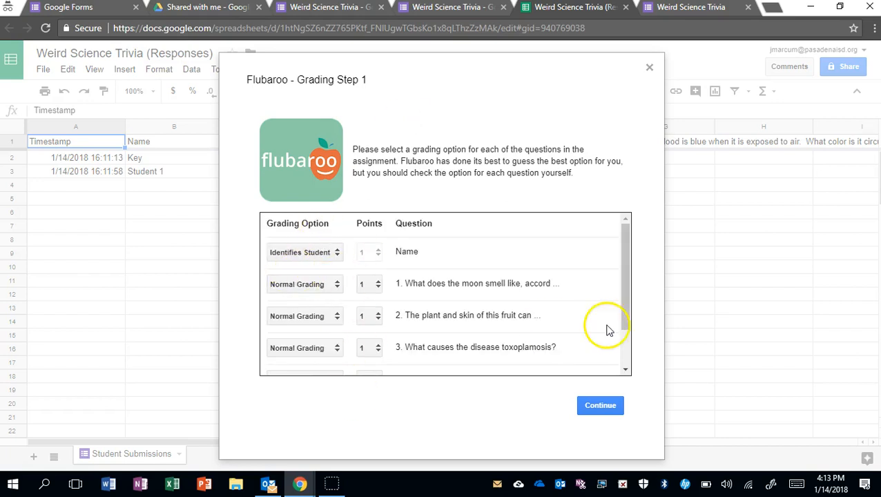
pyautogui.click(598, 407)
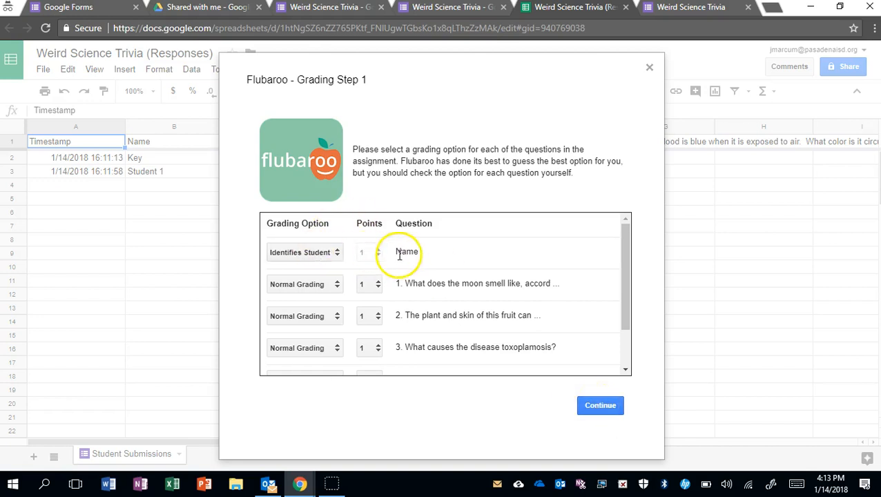
pyautogui.click(612, 408)
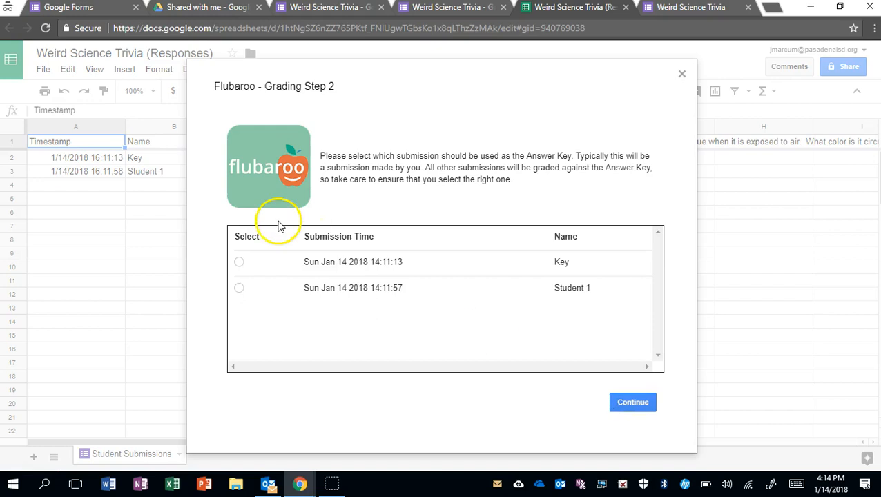
# Step: Use the Key submission as the answer key, run the grading, and dismiss the completion message
pyautogui.click(240, 264)
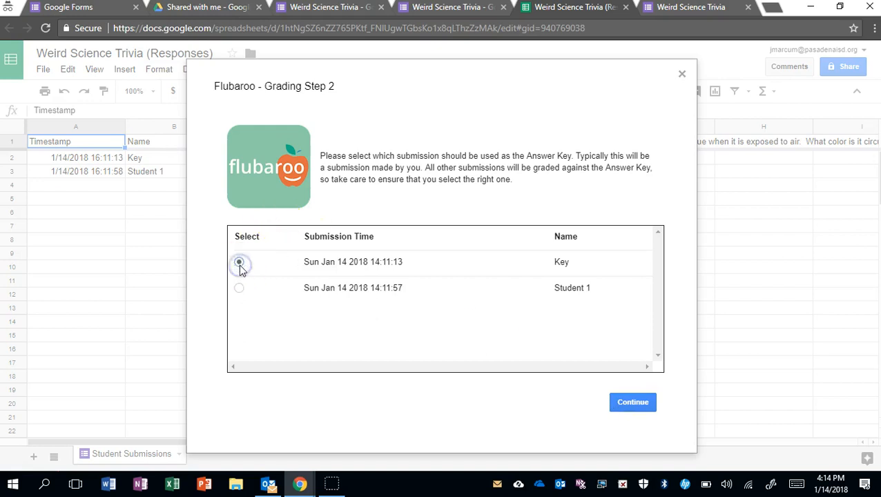
pyautogui.click(633, 404)
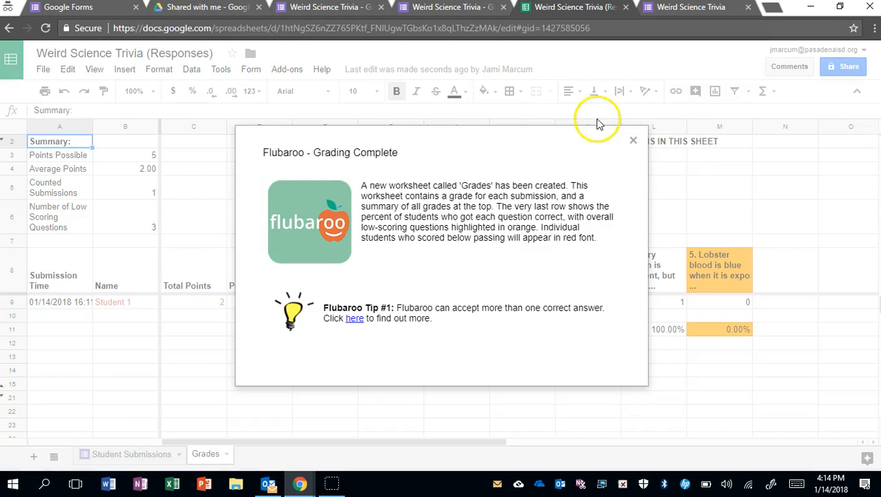
pyautogui.click(633, 141)
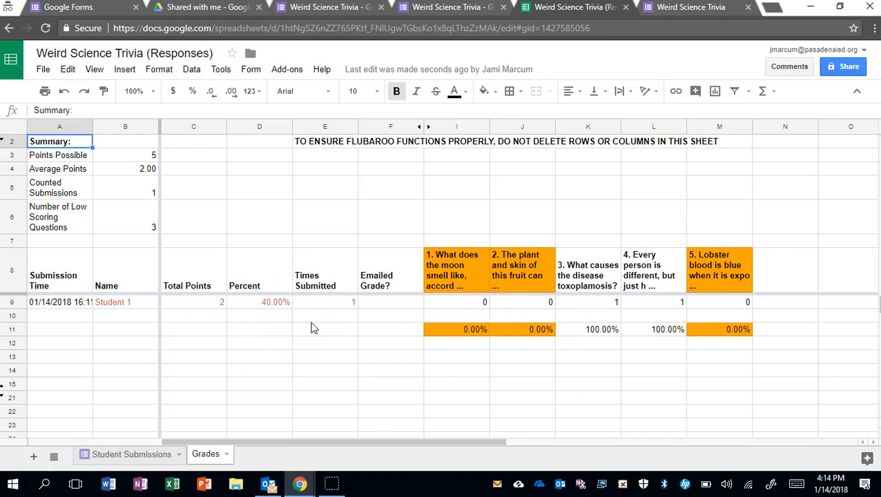
pyautogui.click(194, 69)
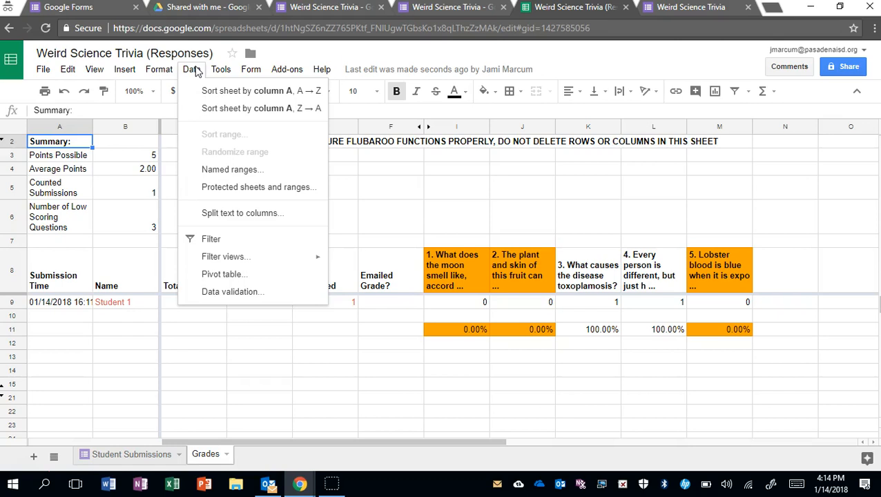
pyautogui.moveTo(123, 70)
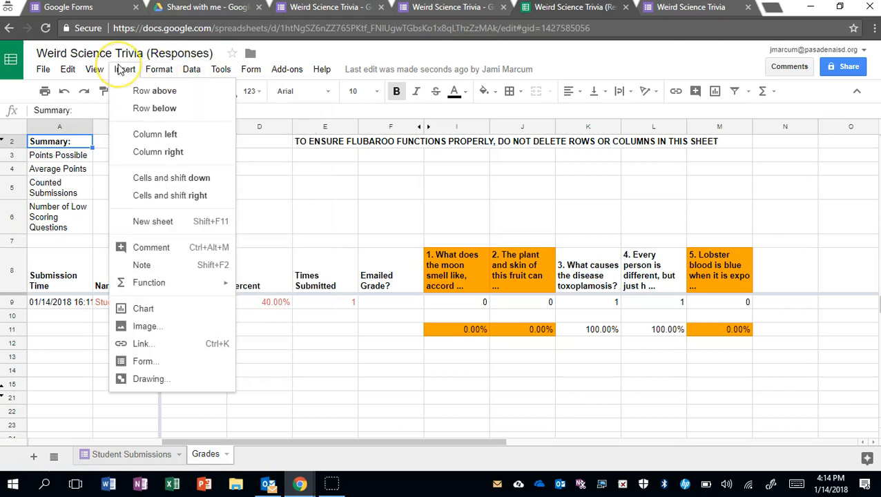
pyautogui.click(281, 305)
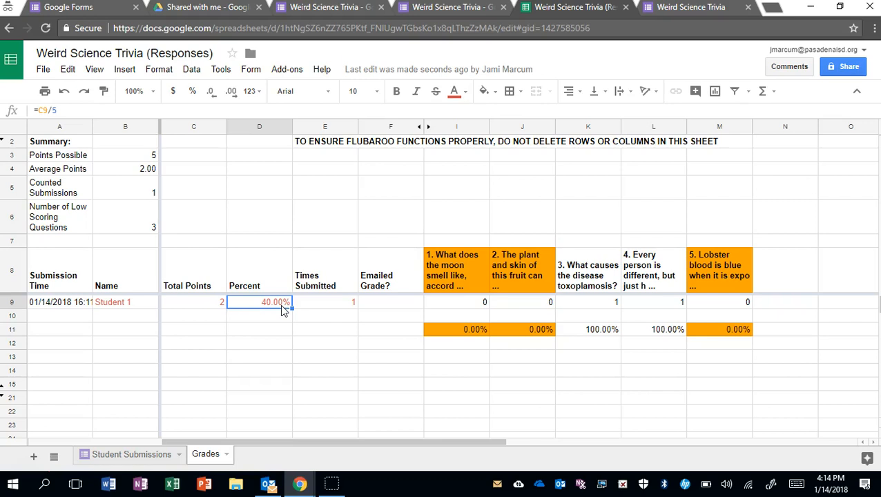
pyautogui.moveTo(338, 487)
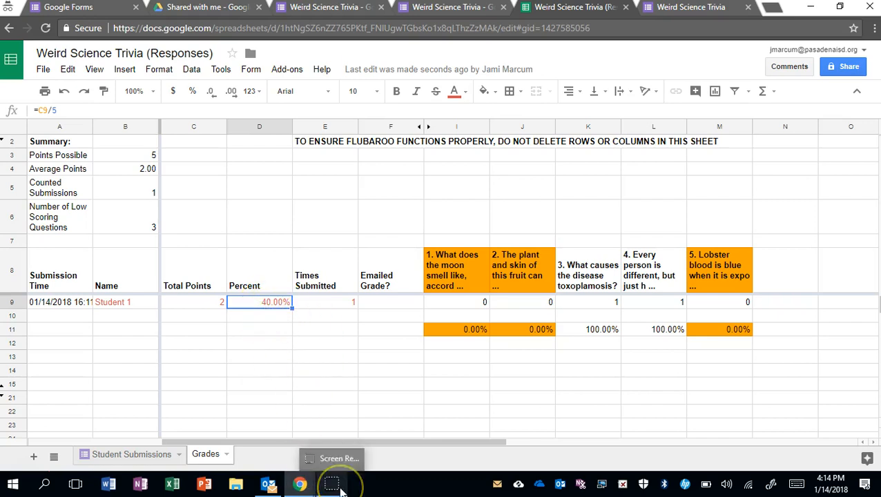